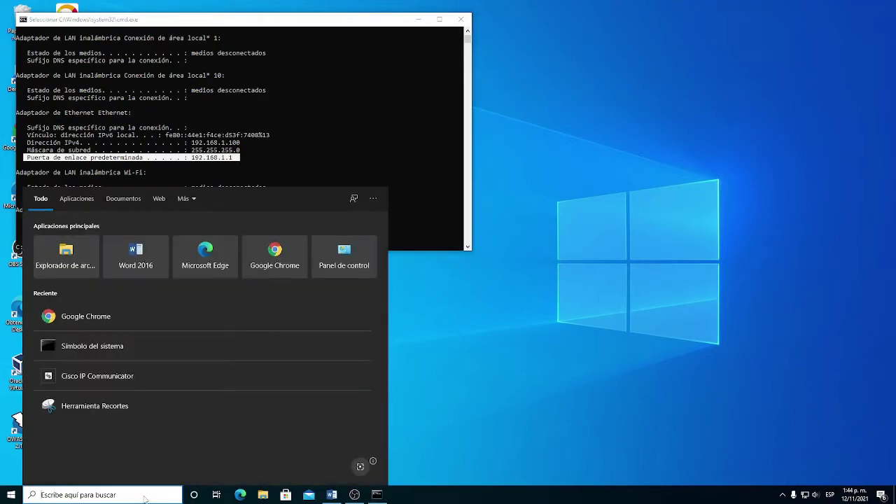
Step: After finding gateway 192.168.1.1 in ipconfig, launch Google Chrome
left_click(274, 249)
Step: Load 192.168.1.1 in a new Chrome window, proceeding past the certificate privacy warning
left_click(470, 278)
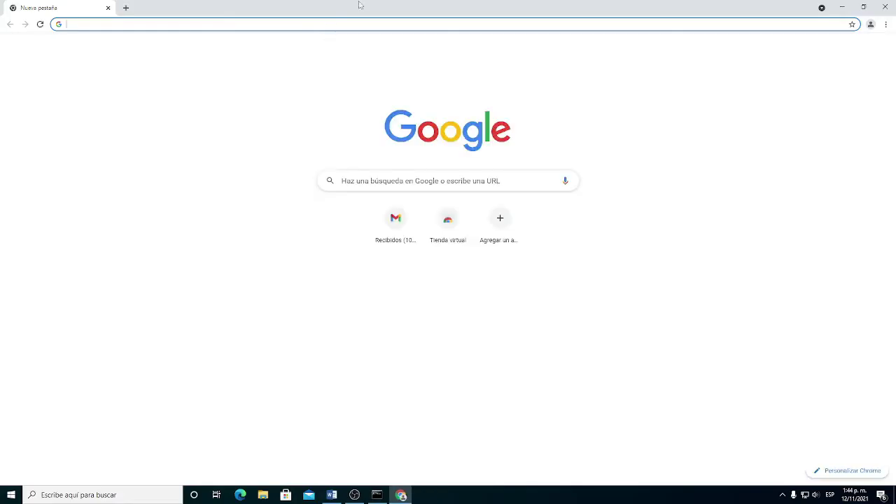
left_click(400, 495)
left_click_drag(197, 156, 238, 157)
left_click(399, 495)
type("192.168.1.1")
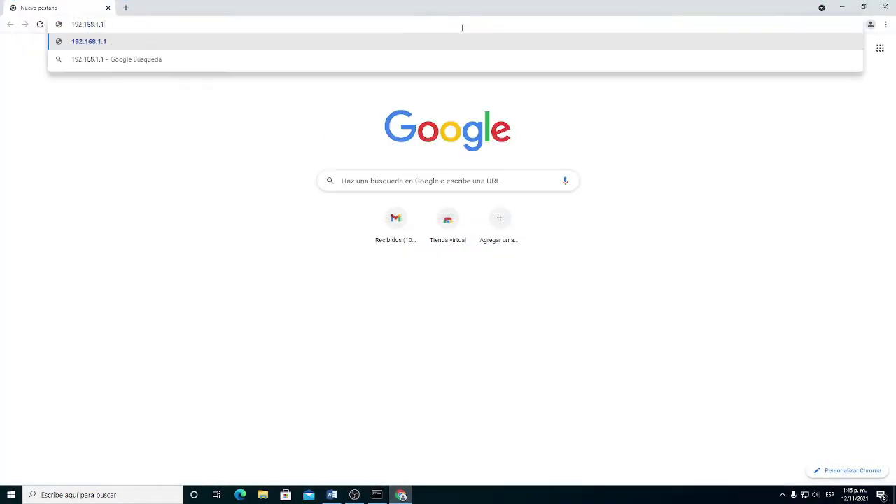
key("Return")
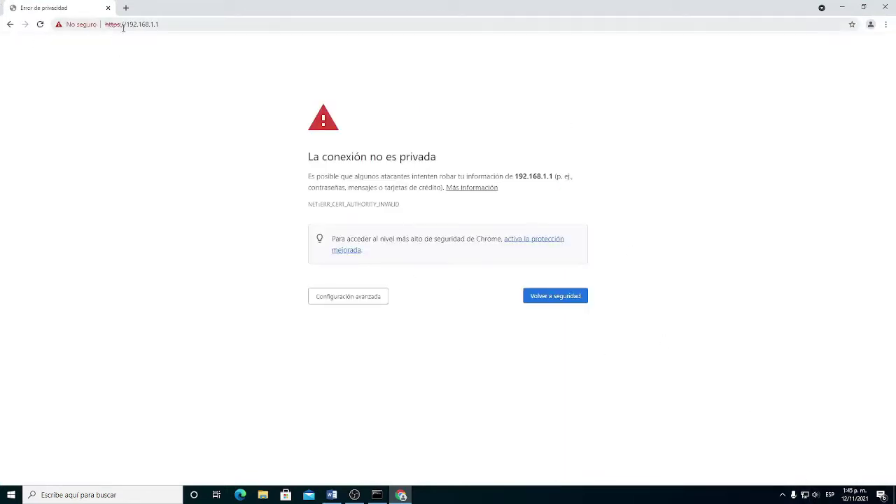
left_click(356, 301)
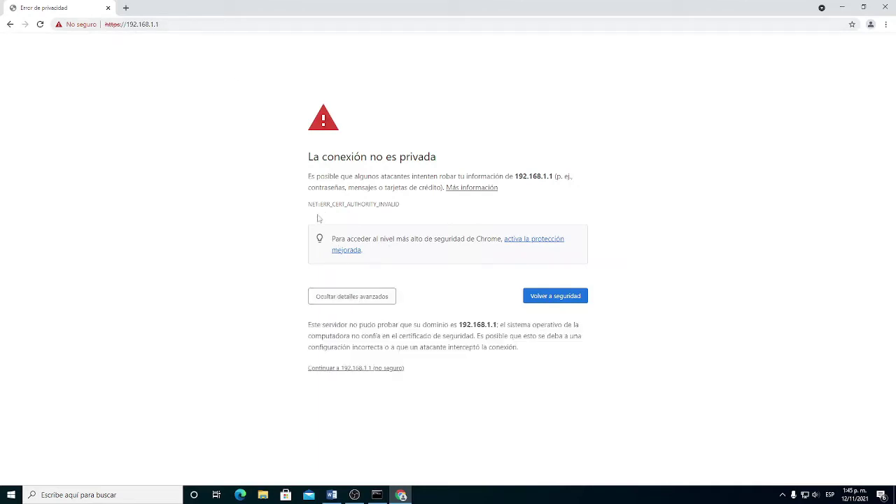
left_click(354, 369)
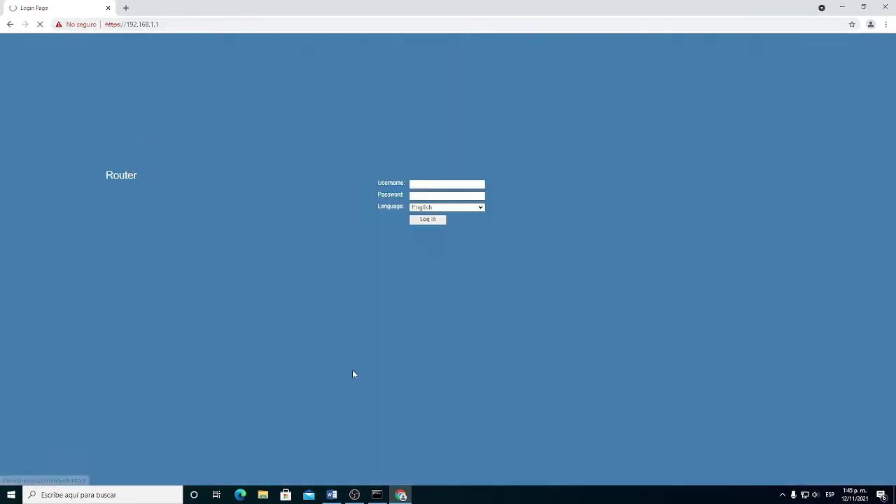
Step: Dismiss the translation offer and log in as admin with the language set to Español
left_click(499, 185)
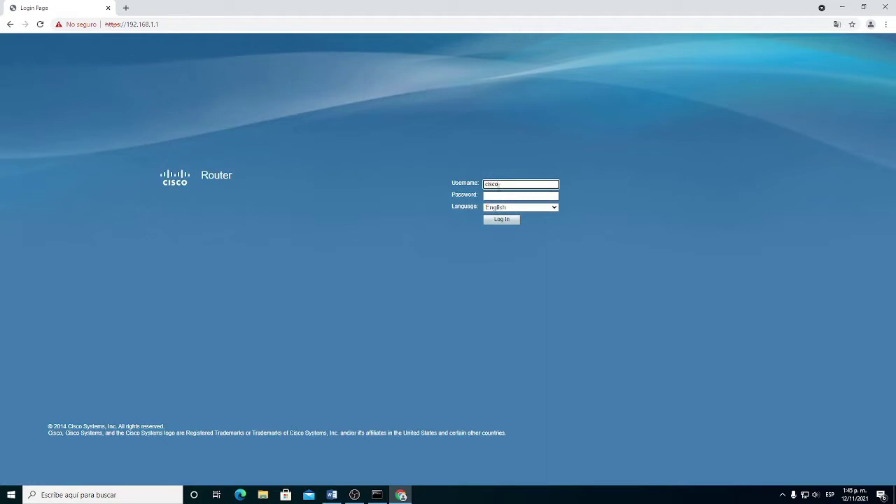
left_click(500, 197)
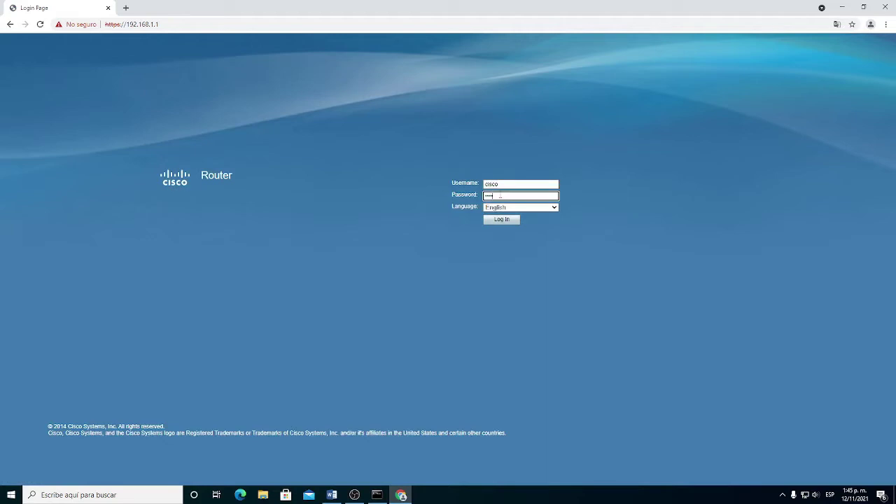
left_click(501, 207)
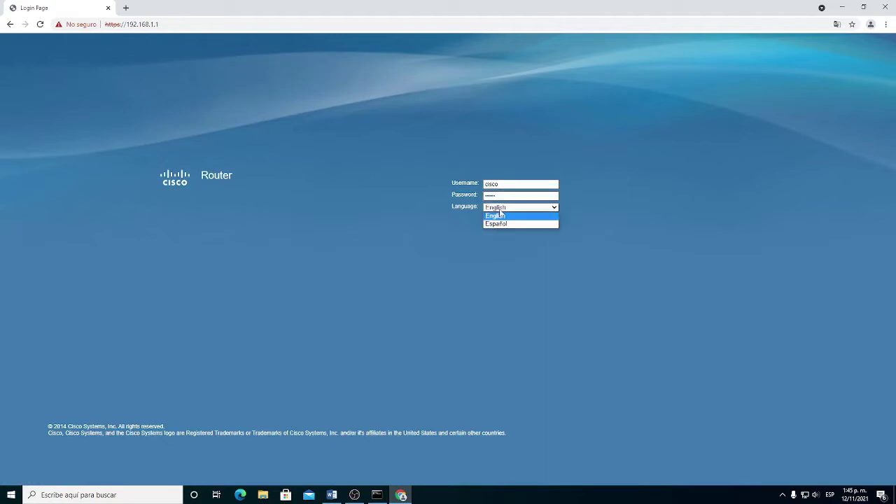
left_click(502, 223)
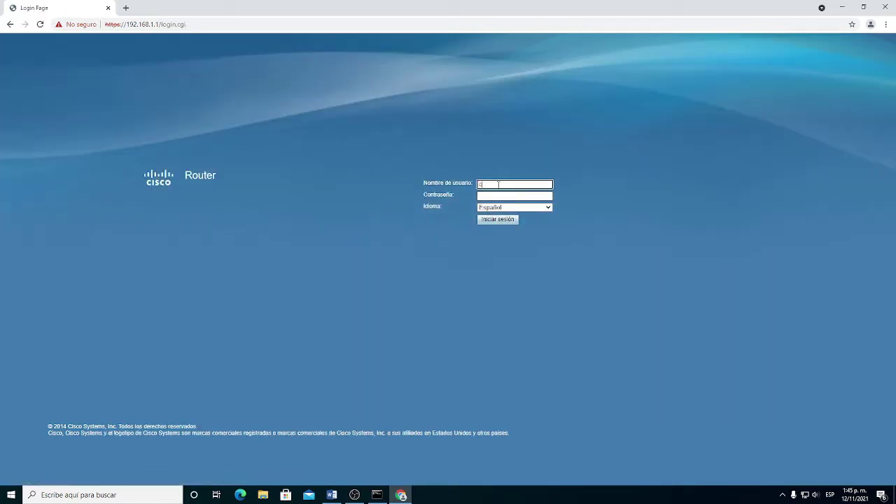
key("Tab")
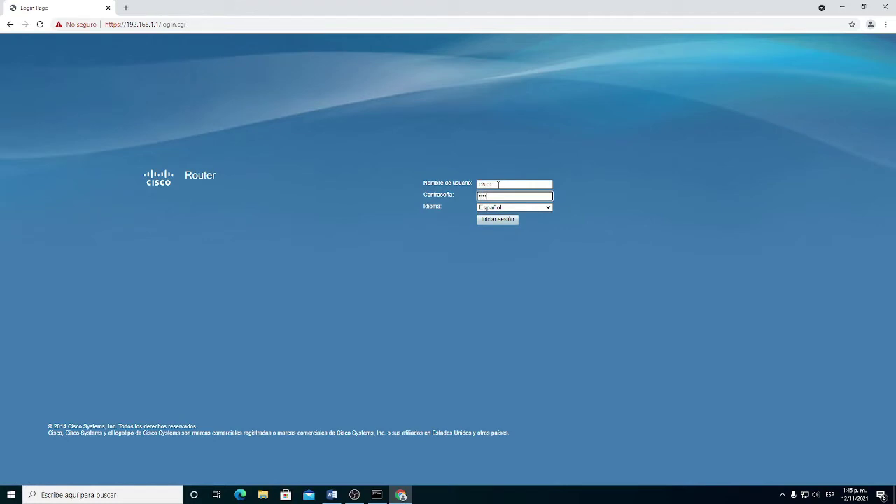
key("Return")
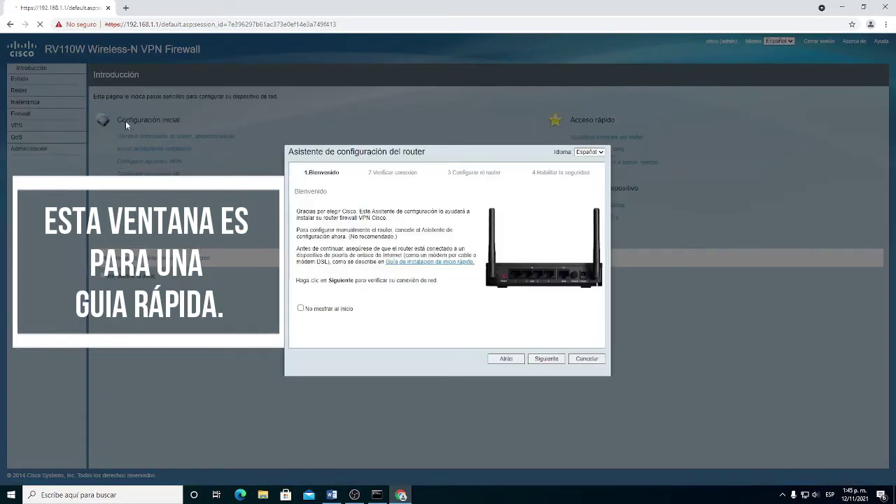
Step: Turn off the startup setup wizard, close it, and save a new admin password
left_click(301, 309)
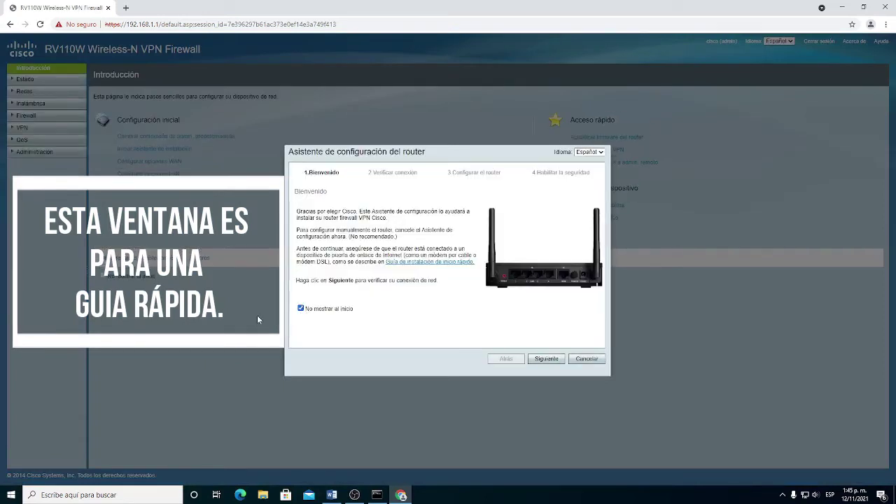
left_click(587, 359)
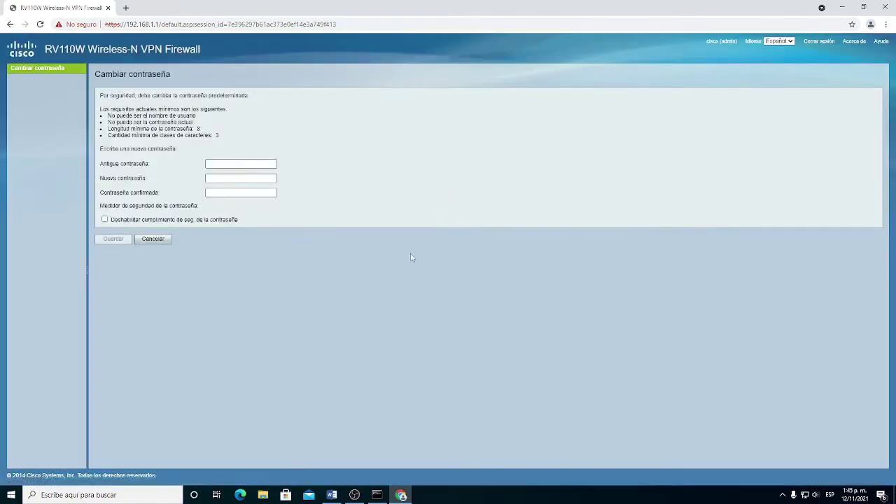
left_click(269, 164)
key("Tab")
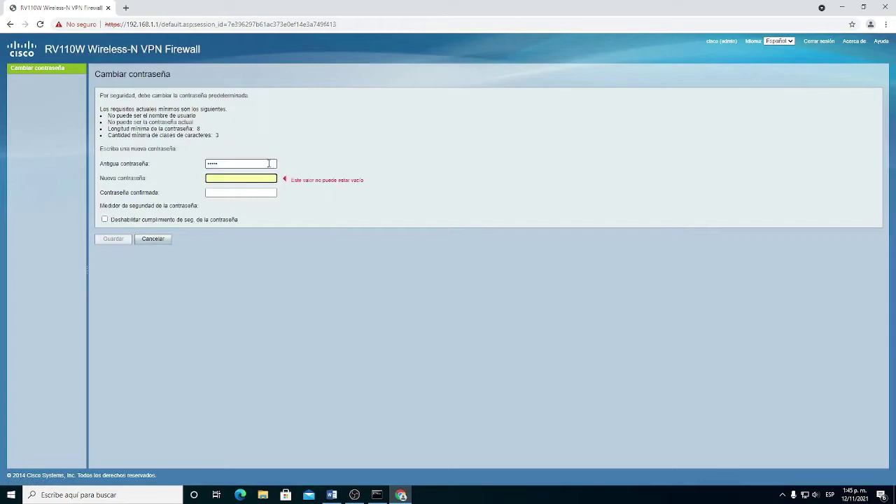
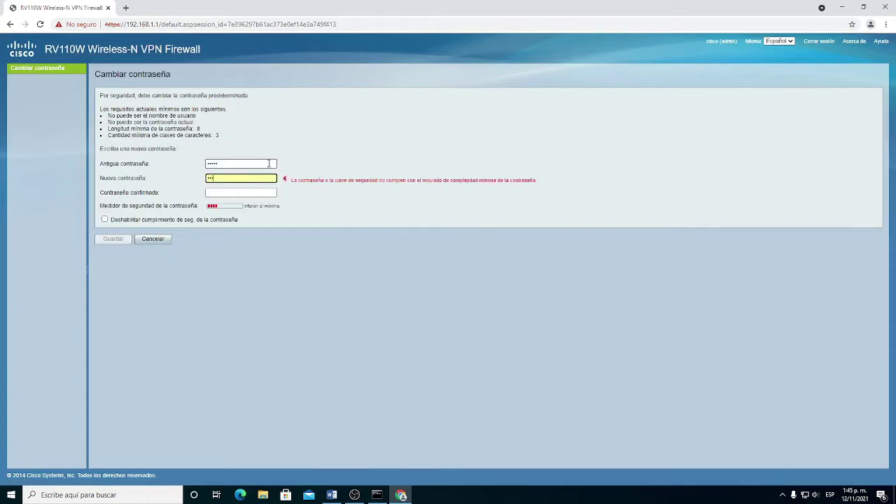
key("Tab")
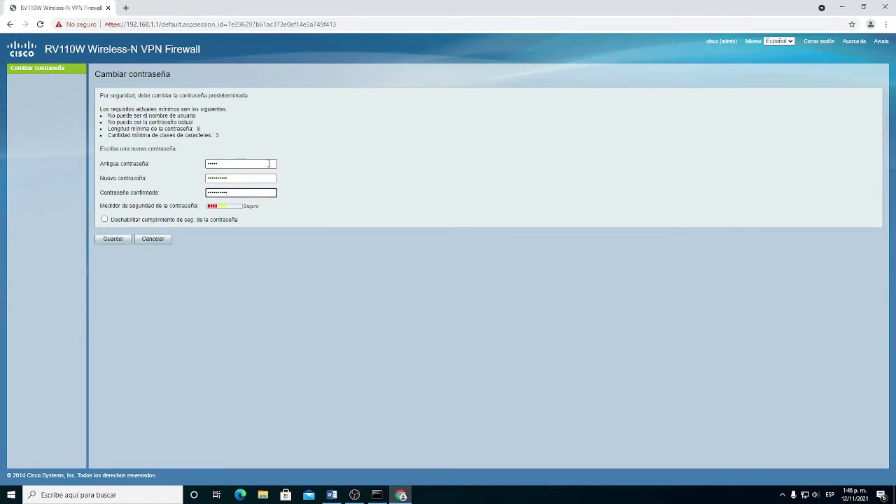
left_click(116, 239)
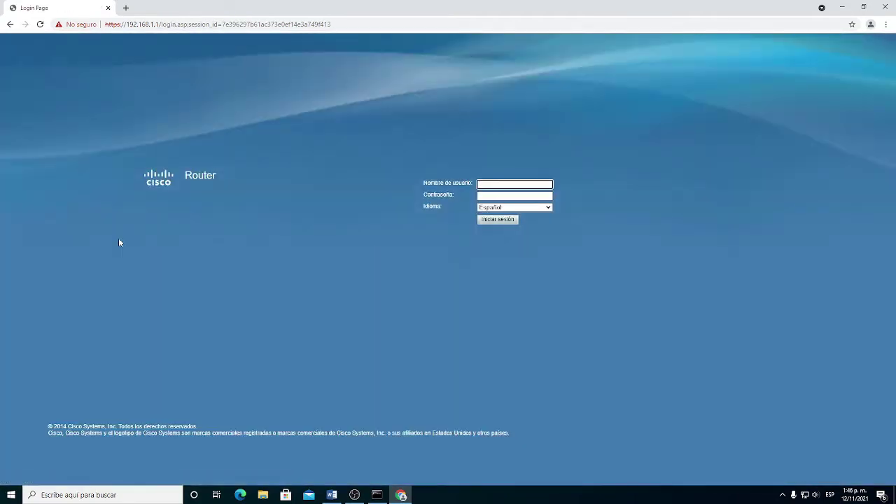
Step: Log back in with the new admin password and open the Inalámbrica section
key("Tab")
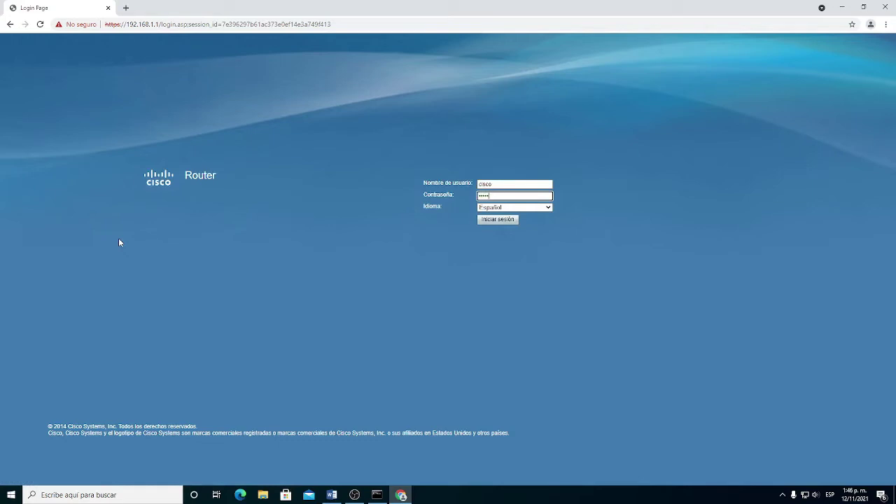
key("Return")
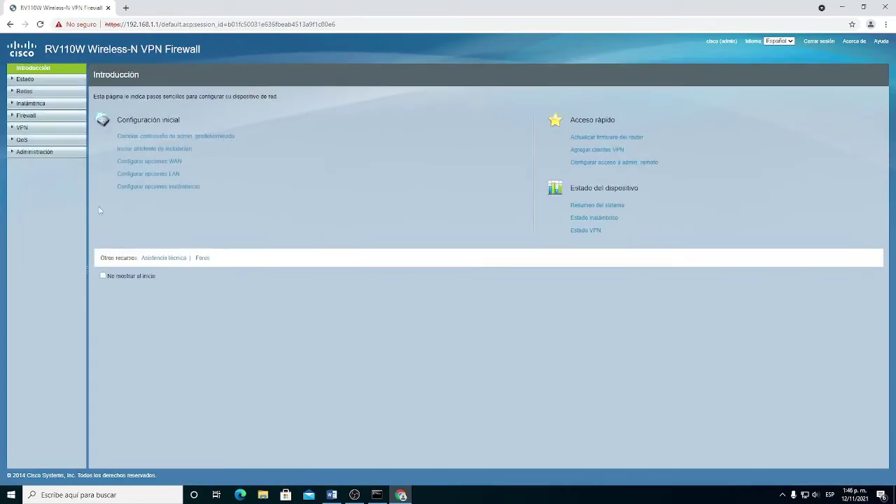
left_click(14, 105)
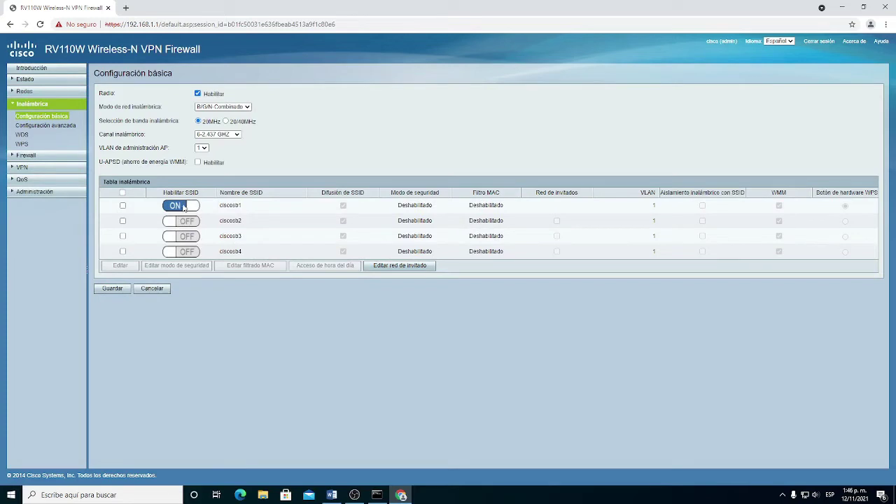
Step: Rename the ciscosb1 SSID to APRENDICES15, save, and reselect its row
left_click(122, 205)
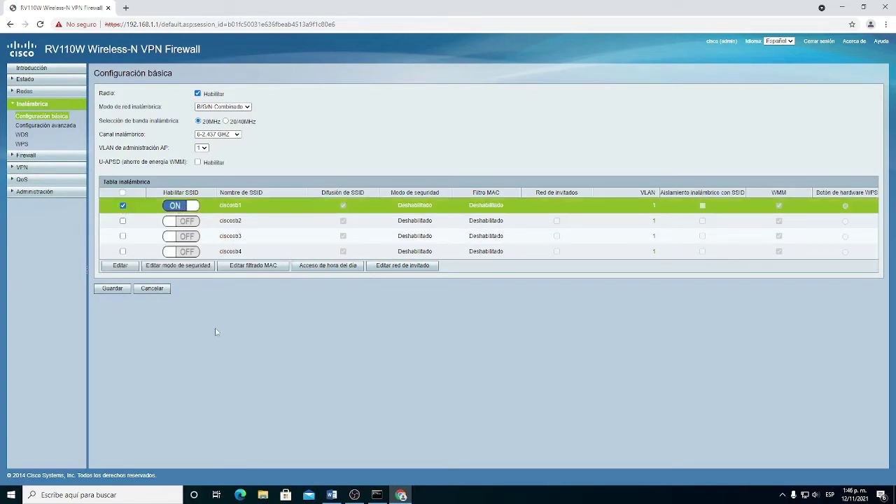
left_click(126, 267)
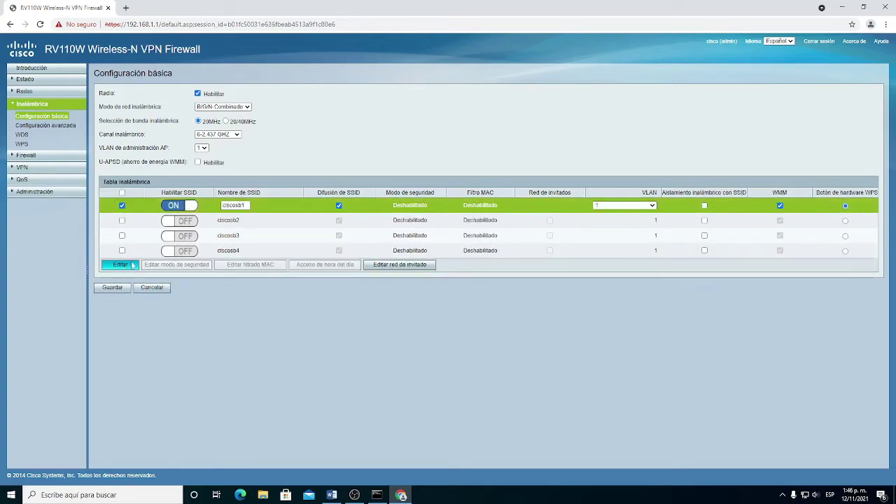
double_click(238, 206)
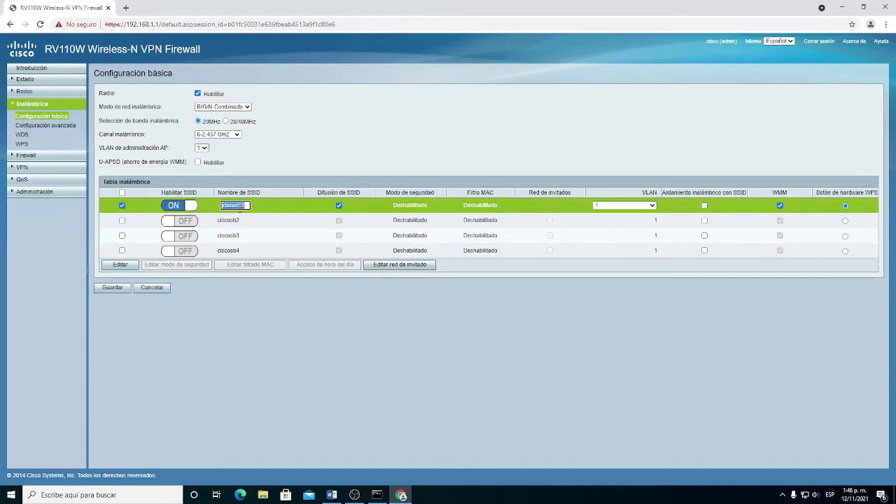
type("a")
type("NDICES15")
left_click(114, 288)
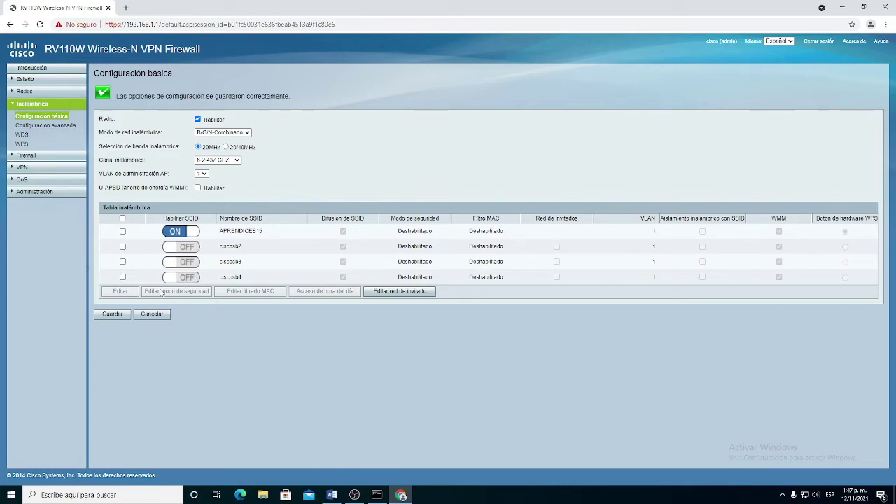
left_click(124, 231)
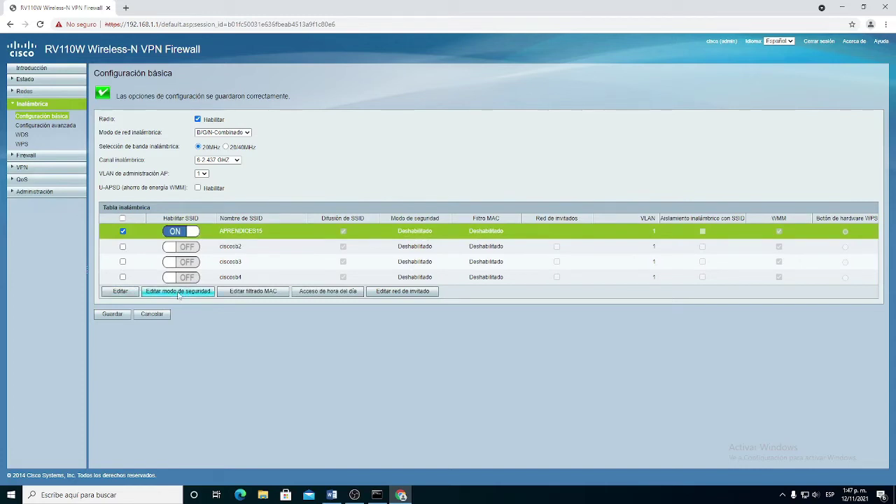
Step: Set APRENDICES15 to WPA2-Personal with a verified security key and save it
left_click(188, 293)
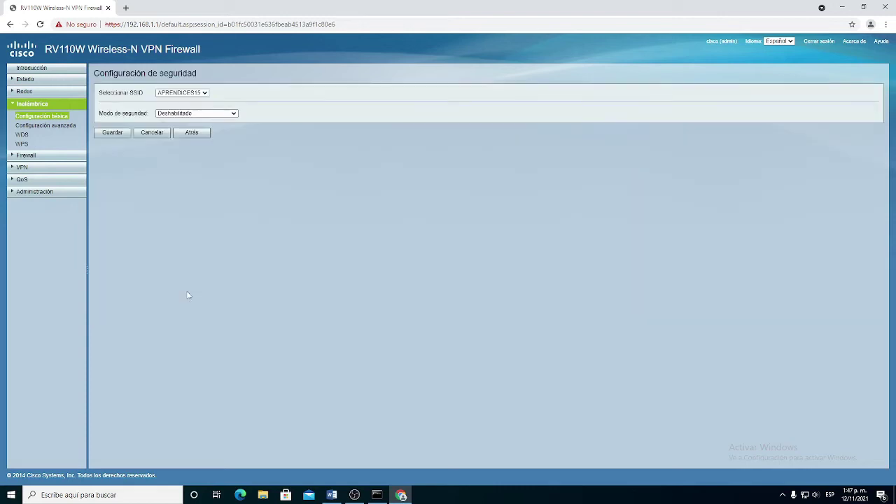
left_click(210, 113)
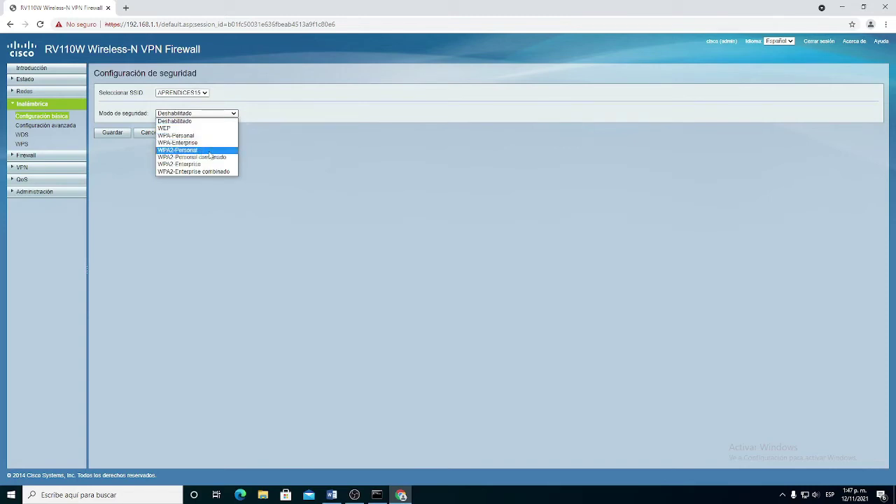
left_click(207, 151)
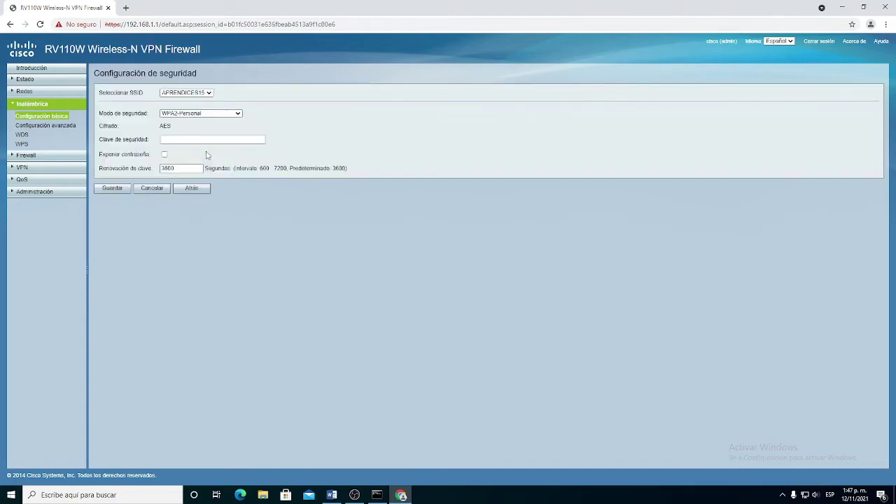
left_click(199, 140)
type("••••••••")
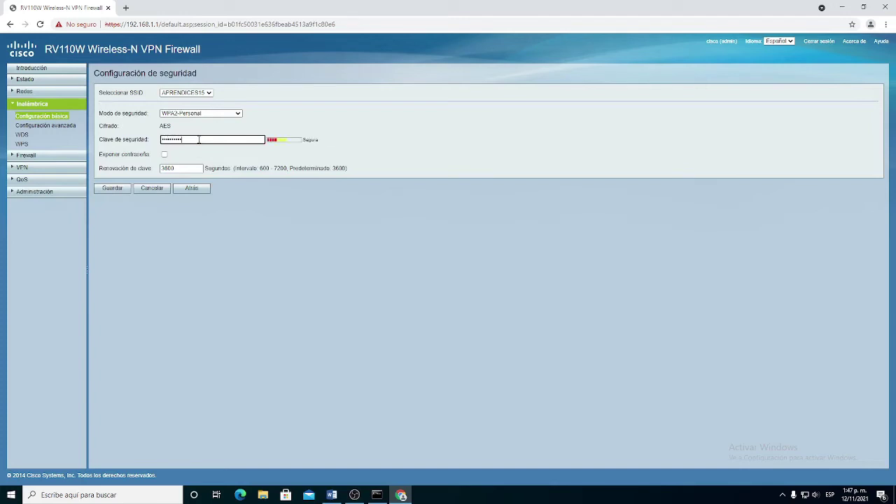
left_click(165, 154)
double_click(178, 141)
left_click(117, 189)
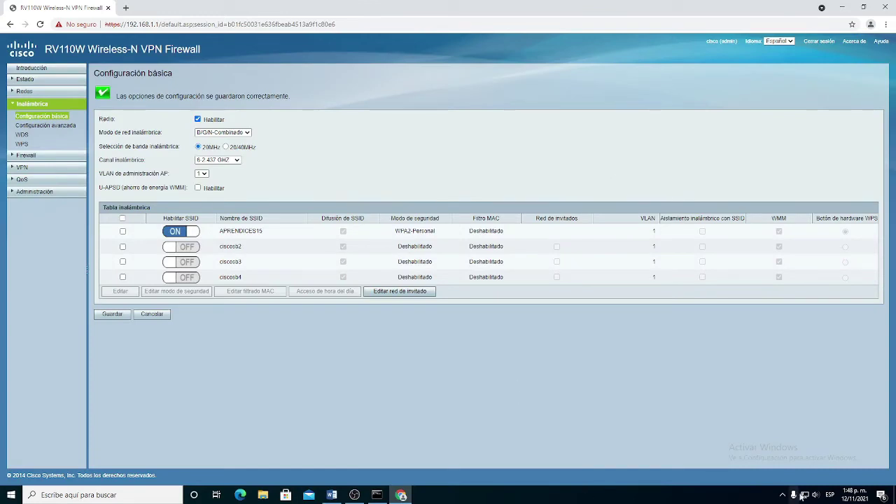
Step: Connect the PC to the APRENDICES15 Wi-Fi network using its security key
left_click(805, 495)
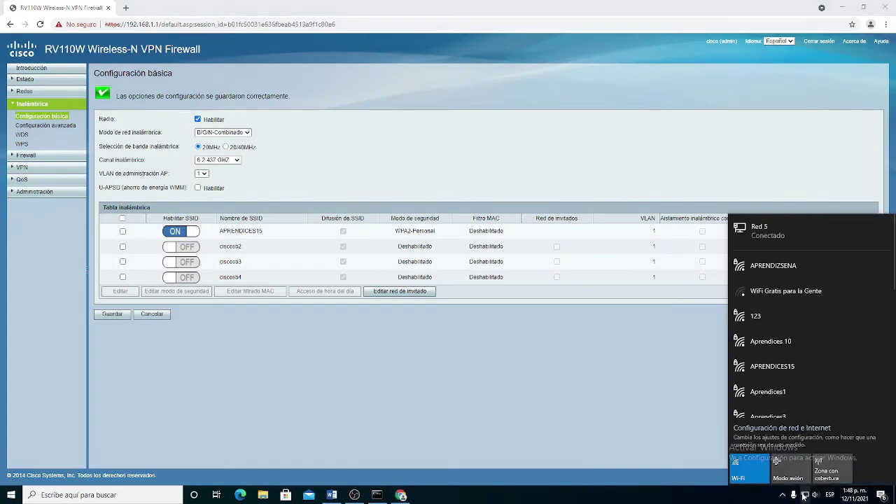
scroll(785, 349, "down", 1)
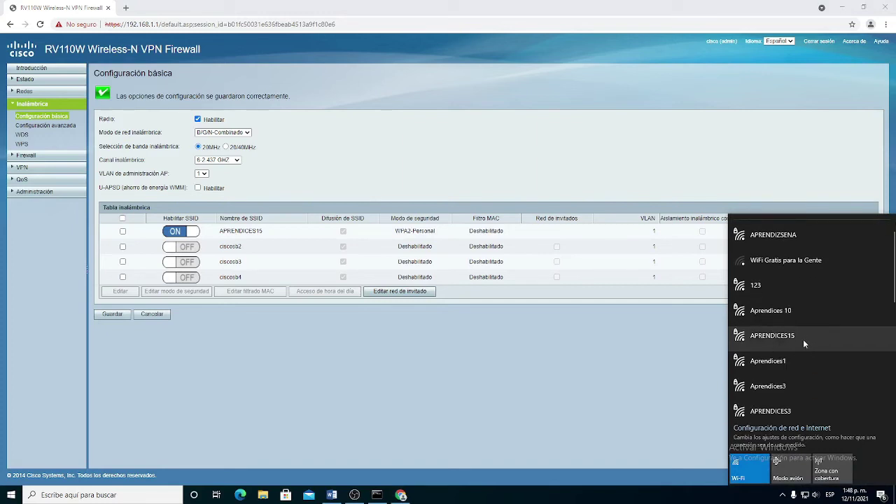
left_click(795, 342)
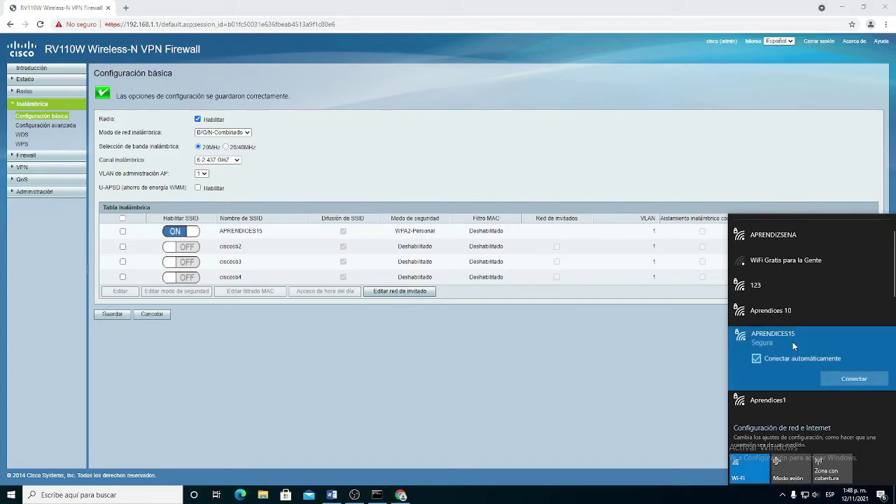
left_click(835, 380)
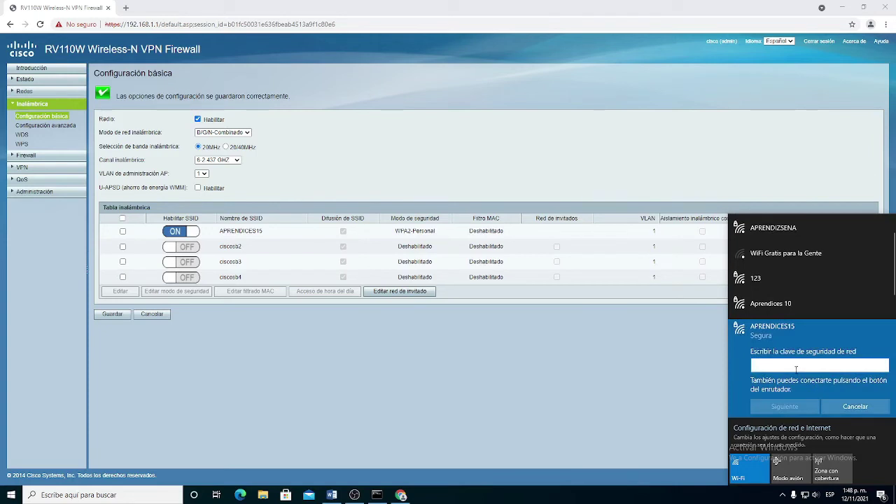
type("**********")
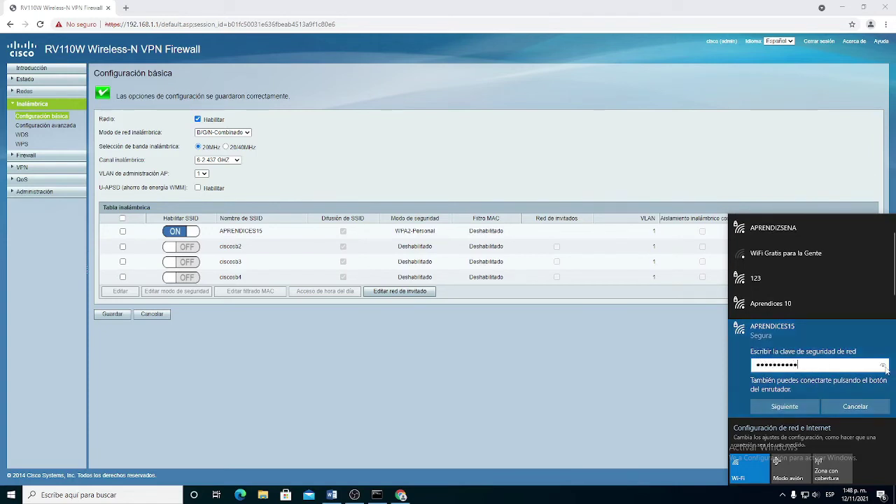
left_click(884, 367)
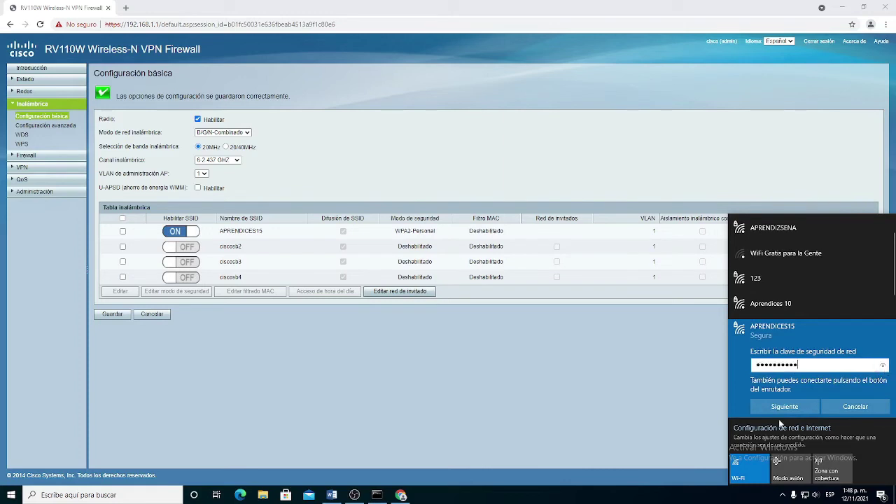
left_click(785, 407)
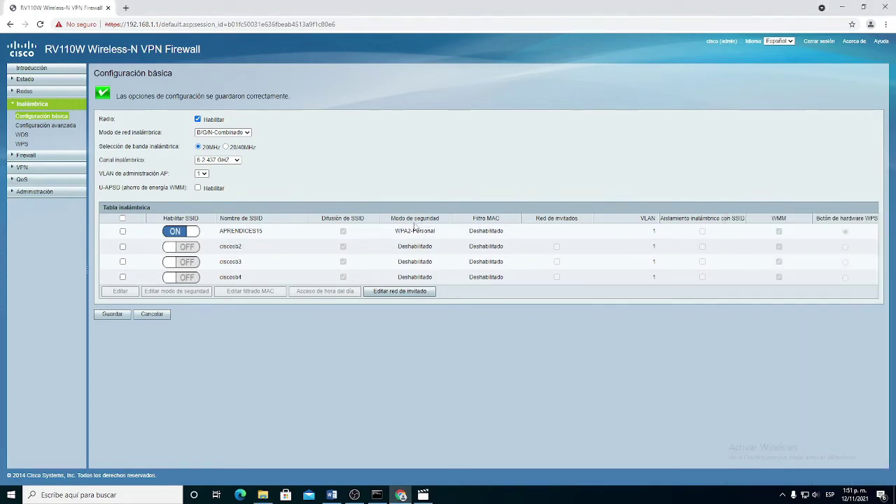
Step: Enable the ciscosb2 SSID, rename it INSTRUCTORES15, and save the change
left_click_drag(397, 230, 441, 231)
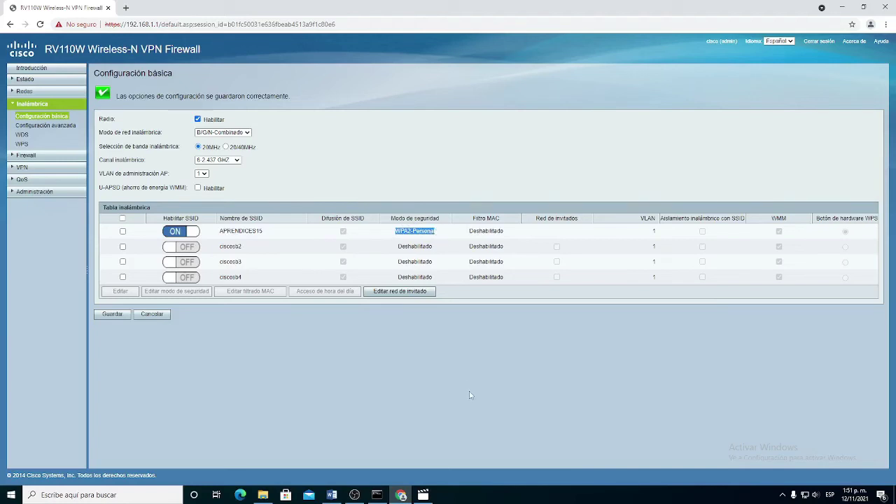
left_click(123, 247)
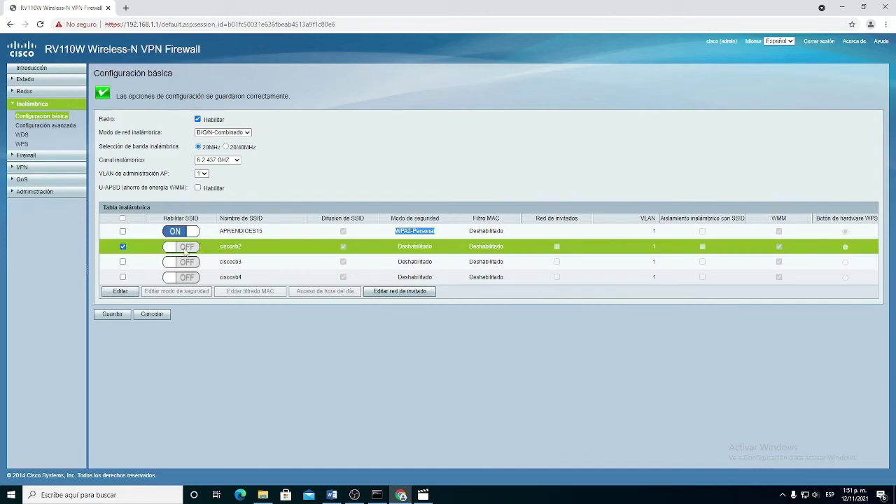
left_click(186, 251)
left_click(121, 291)
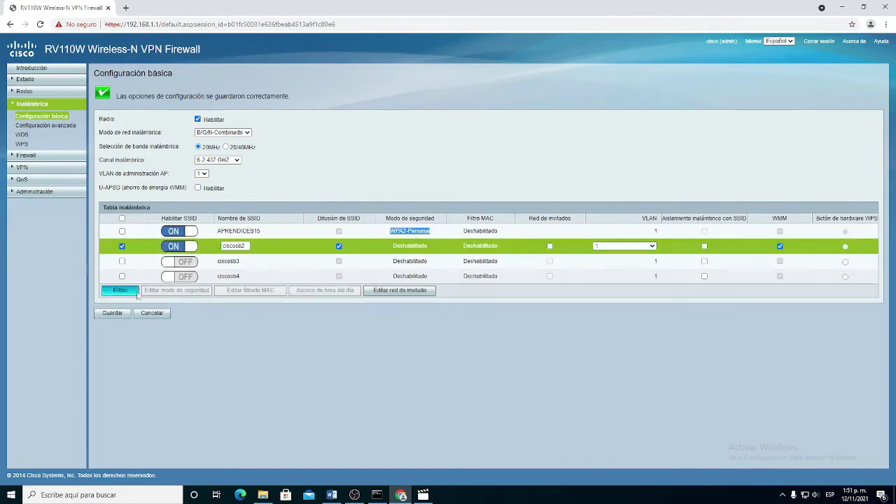
double_click(247, 246)
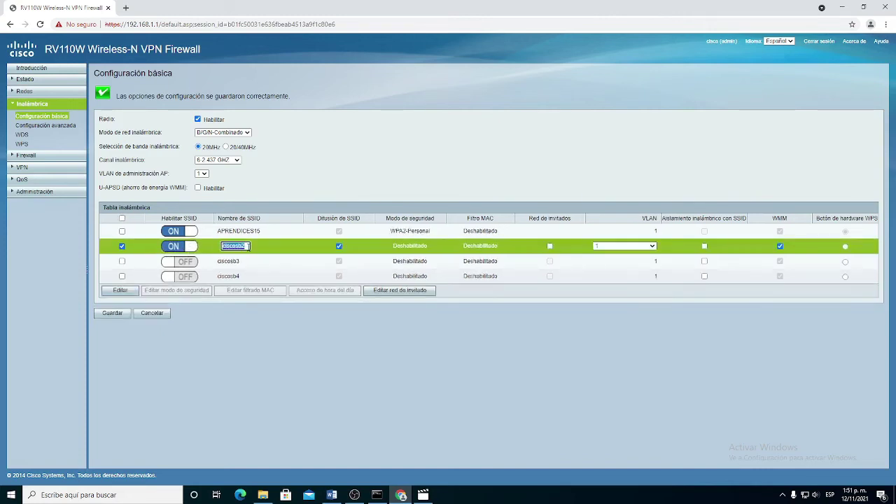
type("INSTRUCTORES15")
left_click(113, 313)
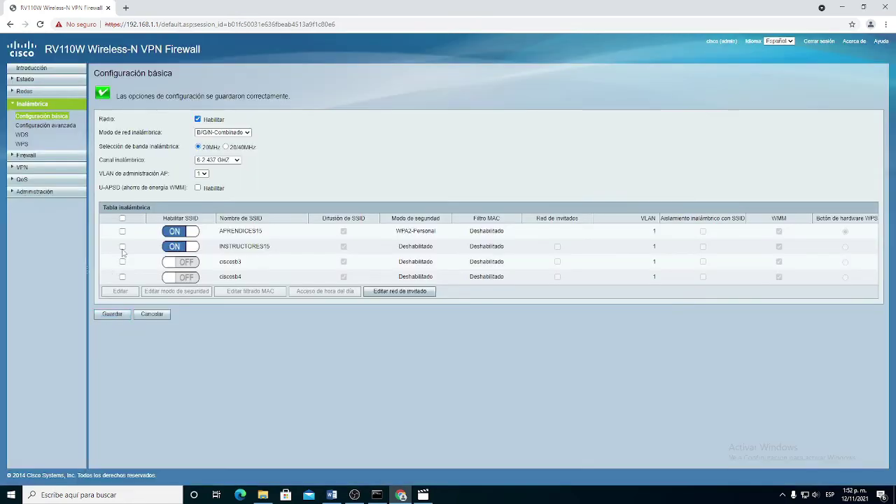
left_click(122, 247)
Step: Set INSTRUCTORES15 to WPA2-Personal with its security key and save it
left_click(166, 293)
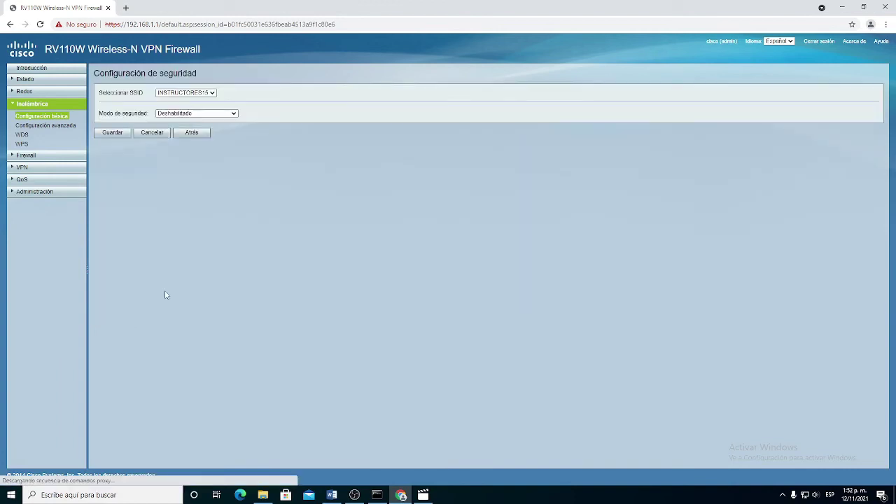
left_click(233, 113)
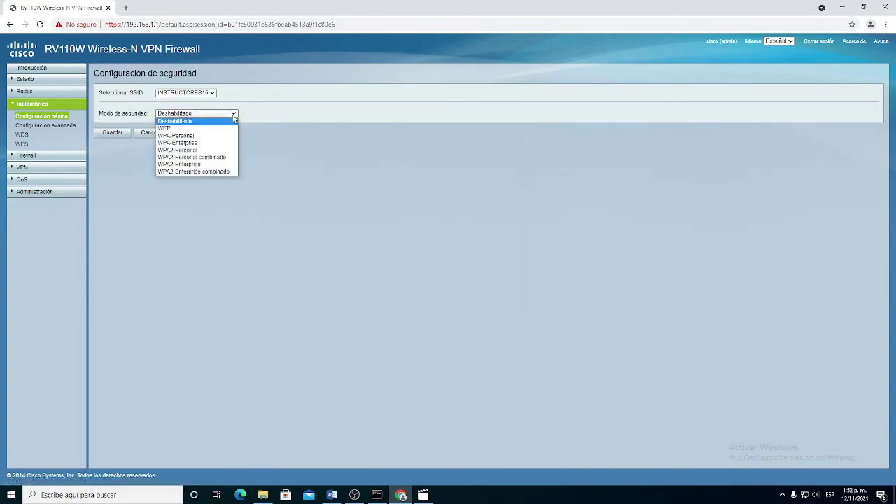
left_click(203, 149)
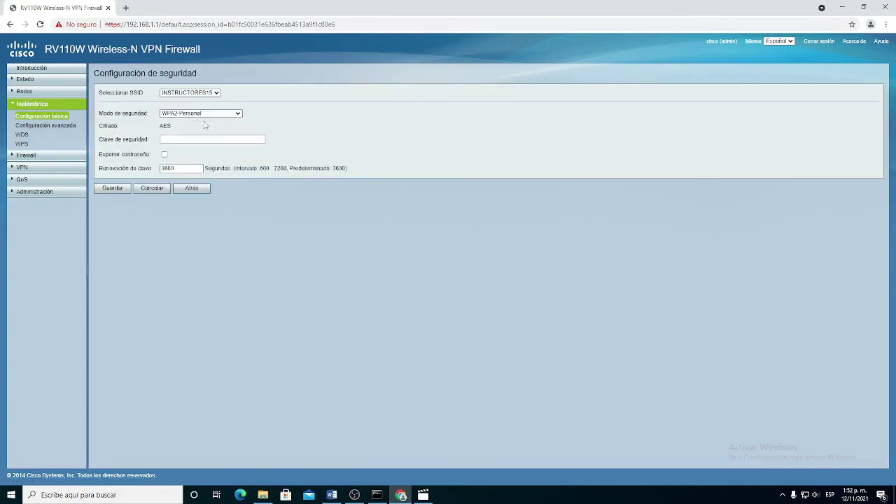
left_click(203, 140)
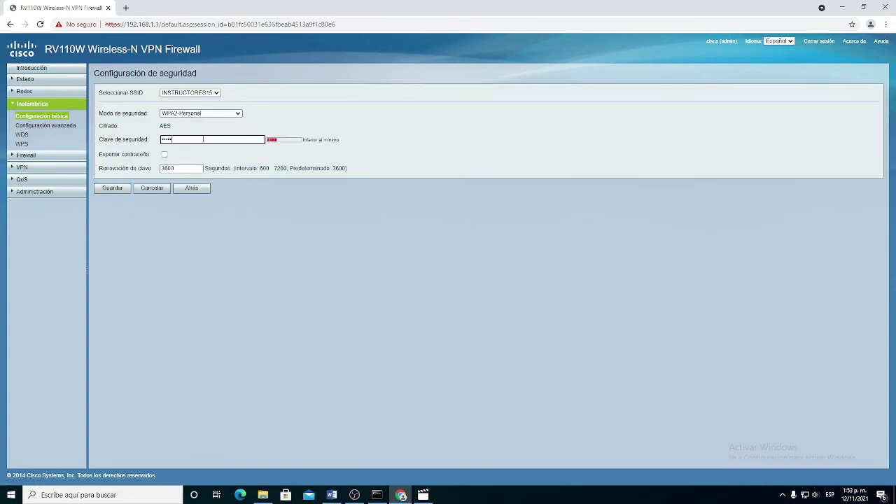
left_click(164, 154)
left_click(113, 189)
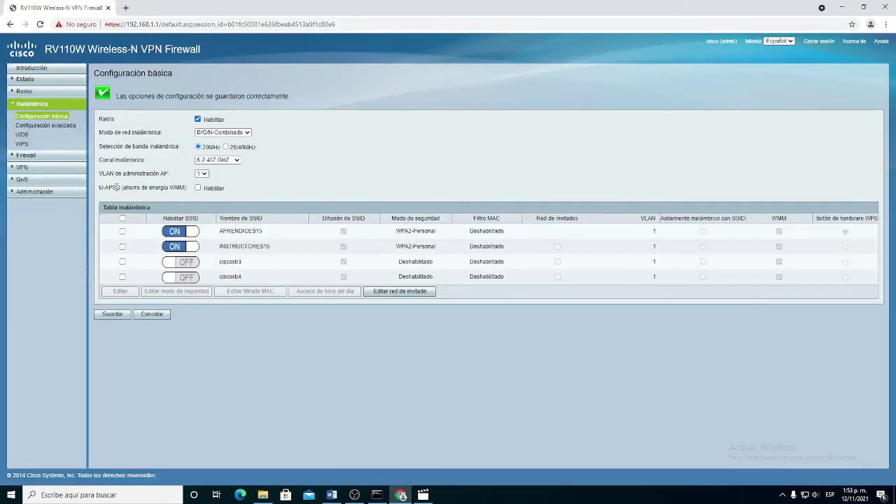
triple_click(415, 245)
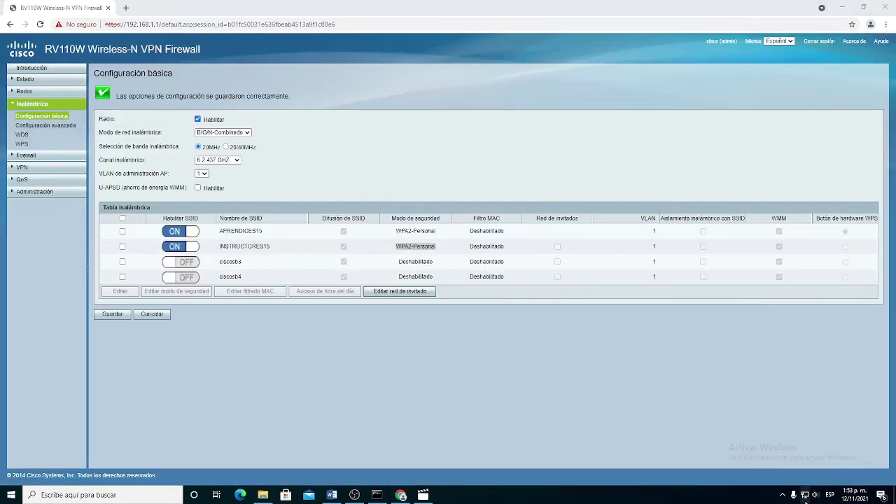
Step: Join the INSTRUCTORES15 Wi-Fi network with its network key, then close the list and minimize Chrome
left_click(805, 495)
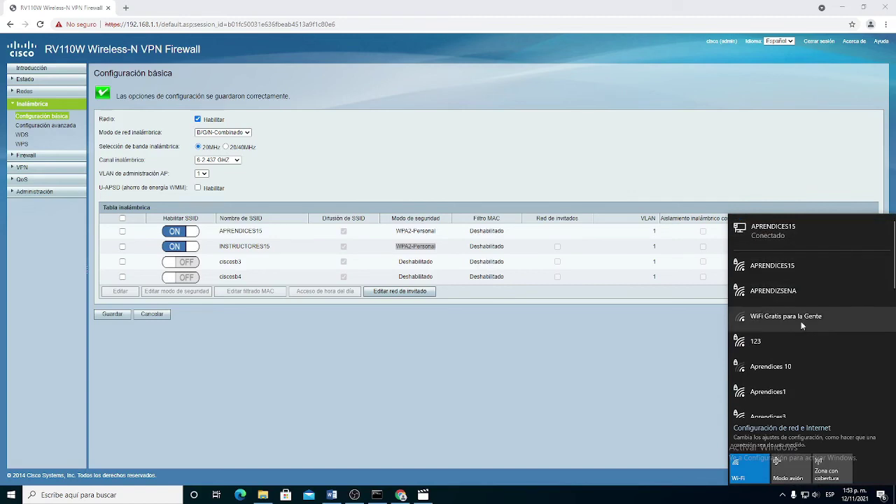
scroll(794, 389, "down", 3)
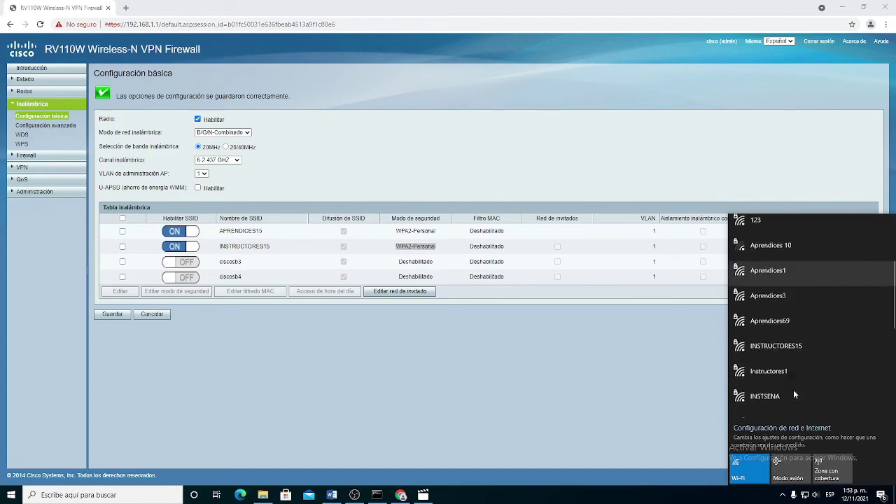
left_click(794, 346)
left_click(832, 383)
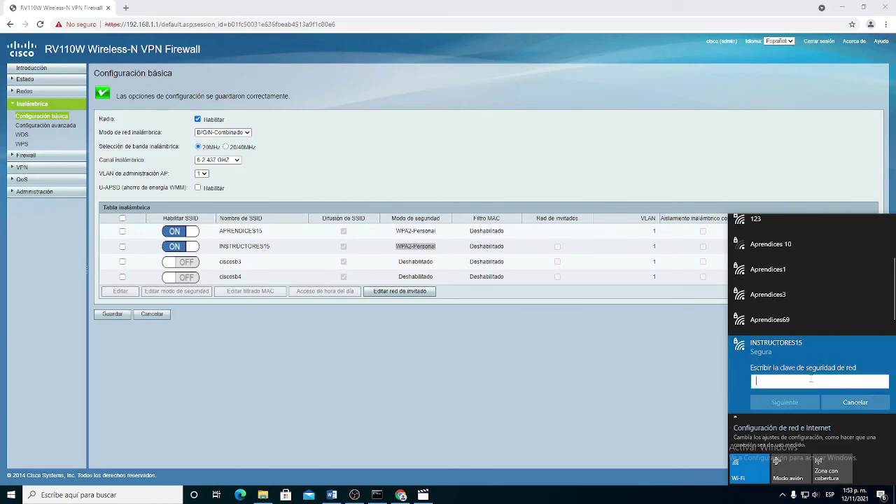
left_click(809, 402)
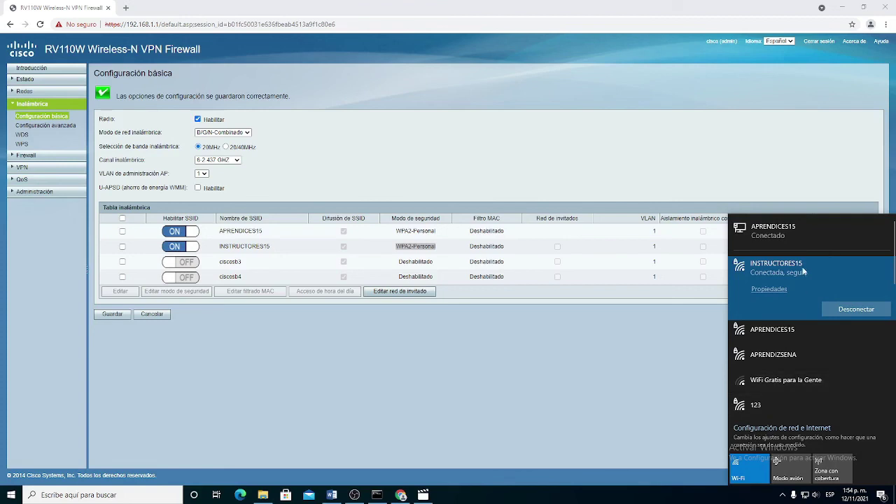
left_click(573, 393)
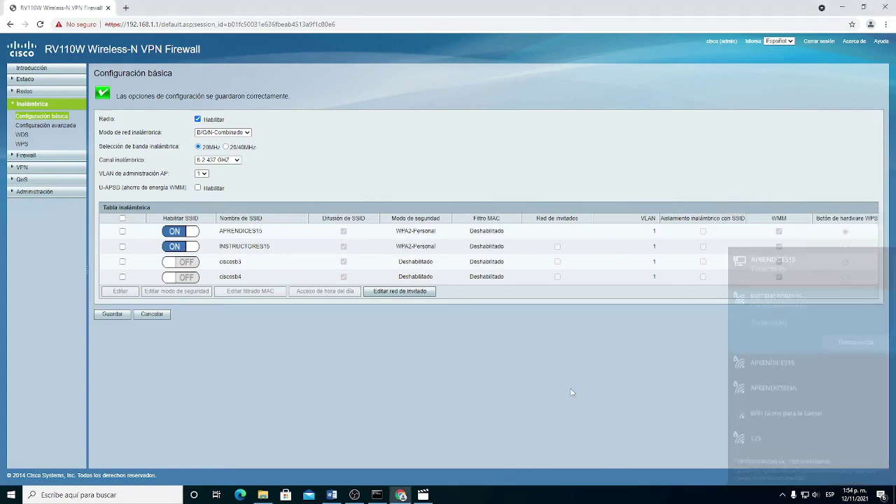
left_click(843, 7)
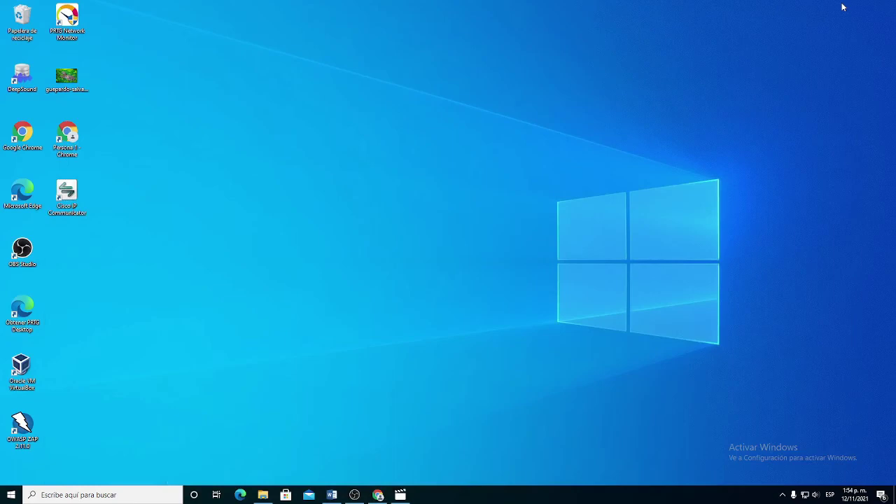